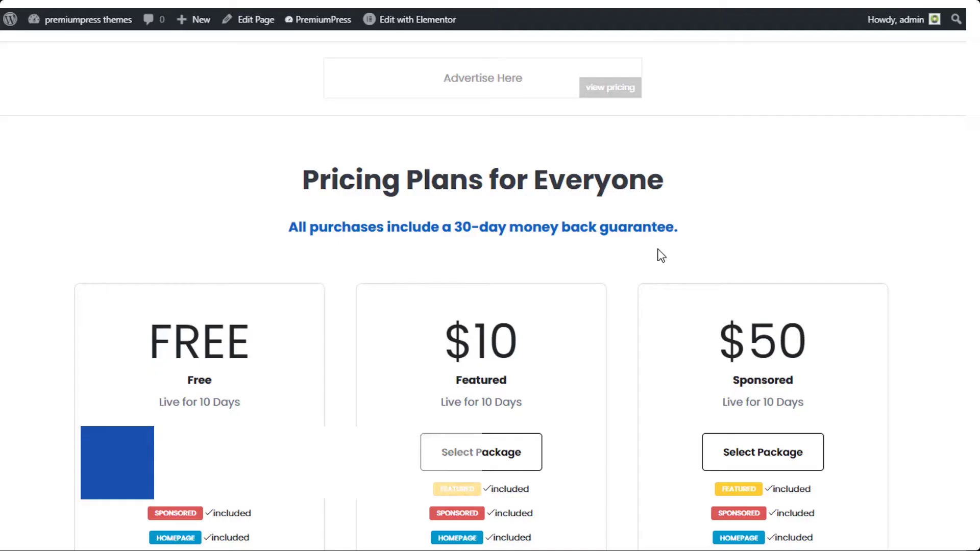
- Scroll through the site's three-plan pricing table (FREE, $10, $50) before reaching the Dashboard
scroll(638, 313, "down", 2)
scroll(400, 188, "down", 1)
scroll(622, 409, "up", 2)
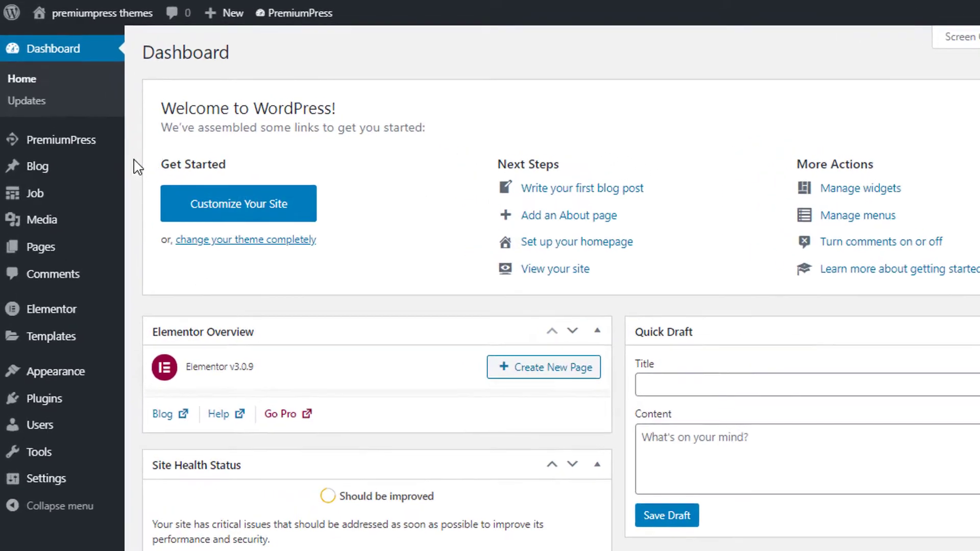
- Find the Add Listing Page (add – 22-10-2020 design) under PremiumPress Design > Edit Pages and view it live
mouse_move(85, 127)
left_click(137, 209)
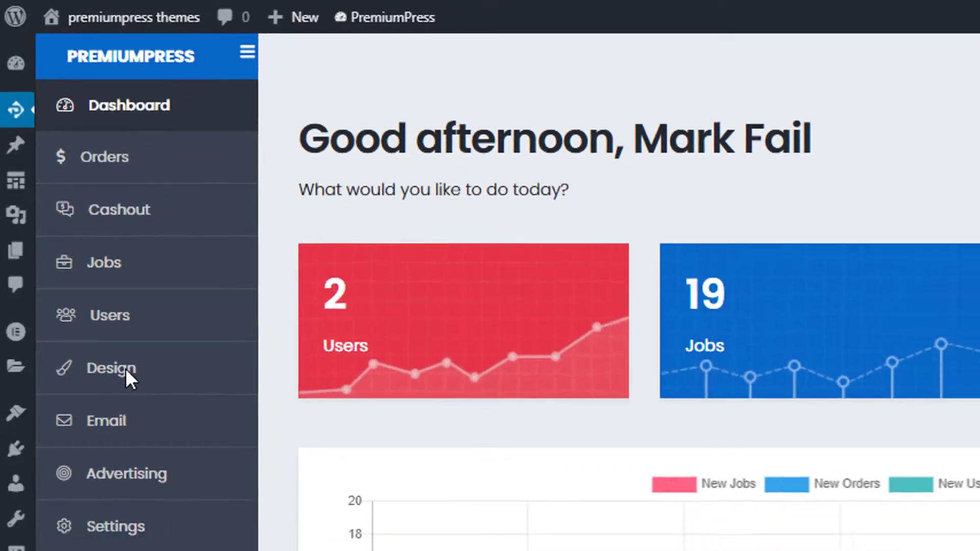
left_click(134, 406)
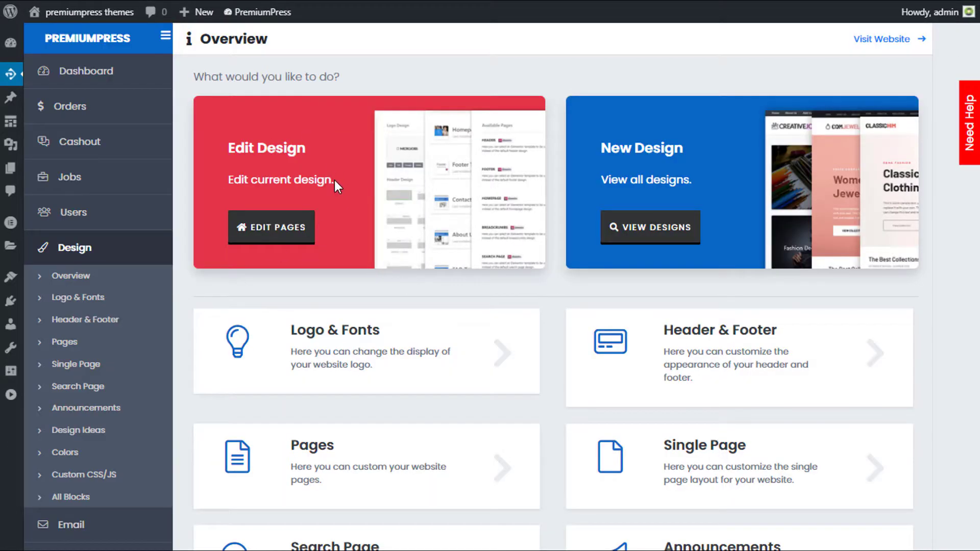
left_click(277, 221)
scroll(482, 306, "down", 3)
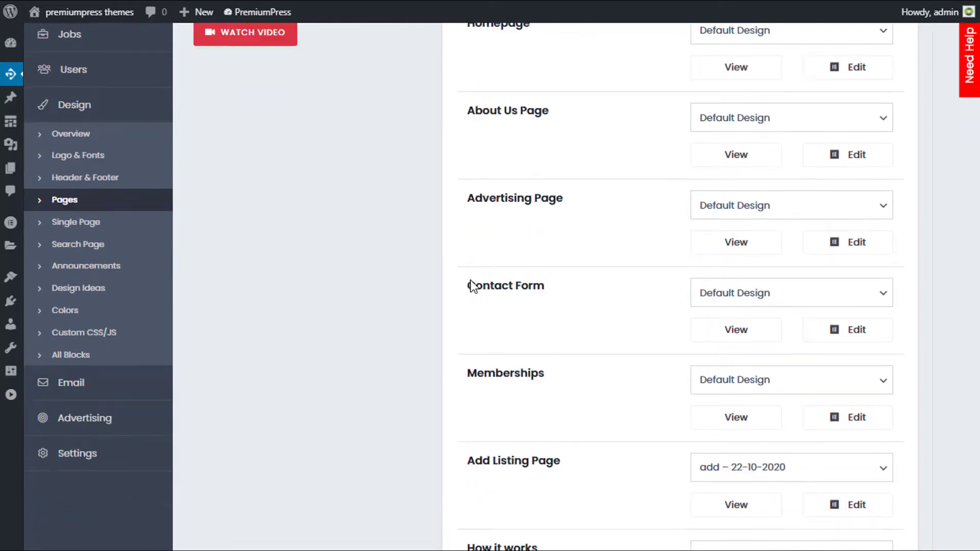
scroll(700, 359, "up", 2)
scroll(531, 319, "down", 5)
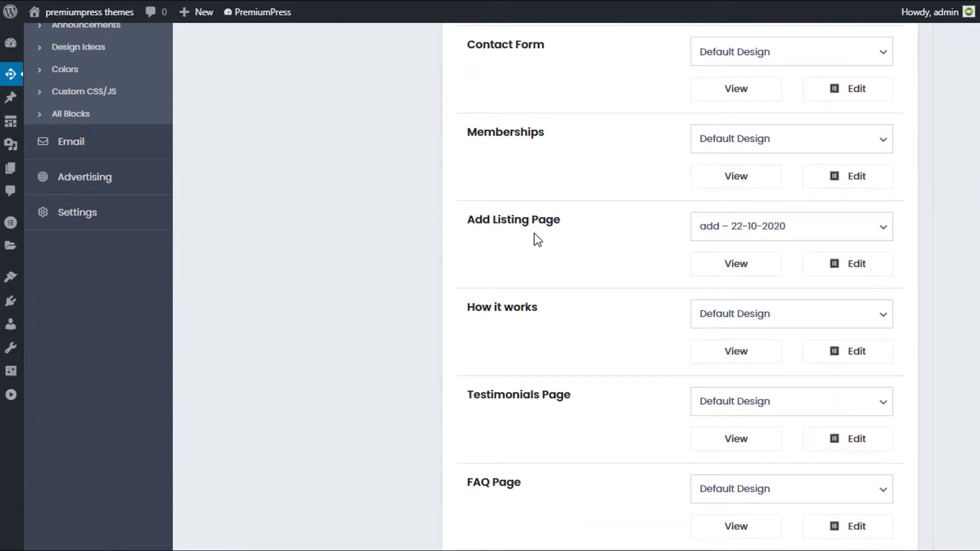
left_click(741, 256)
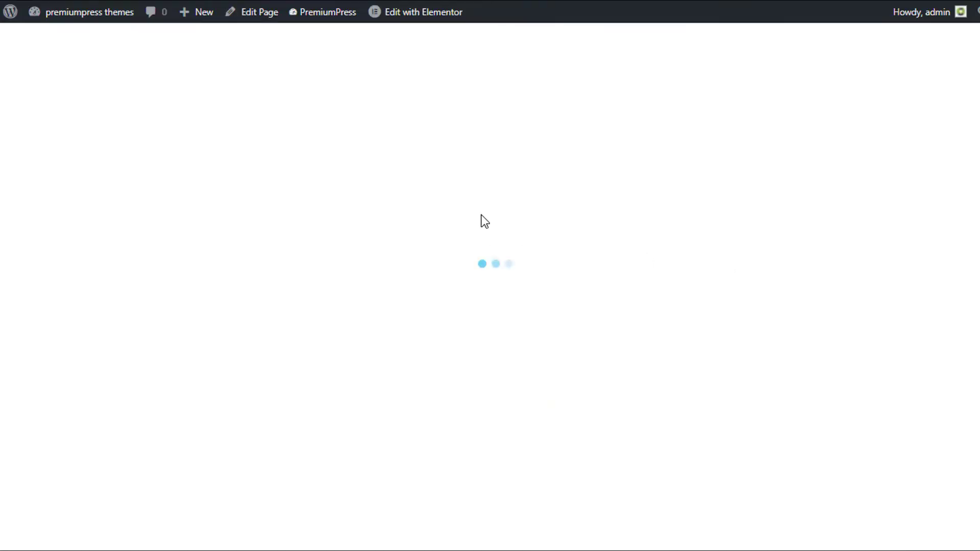
scroll(674, 251, "down", 2)
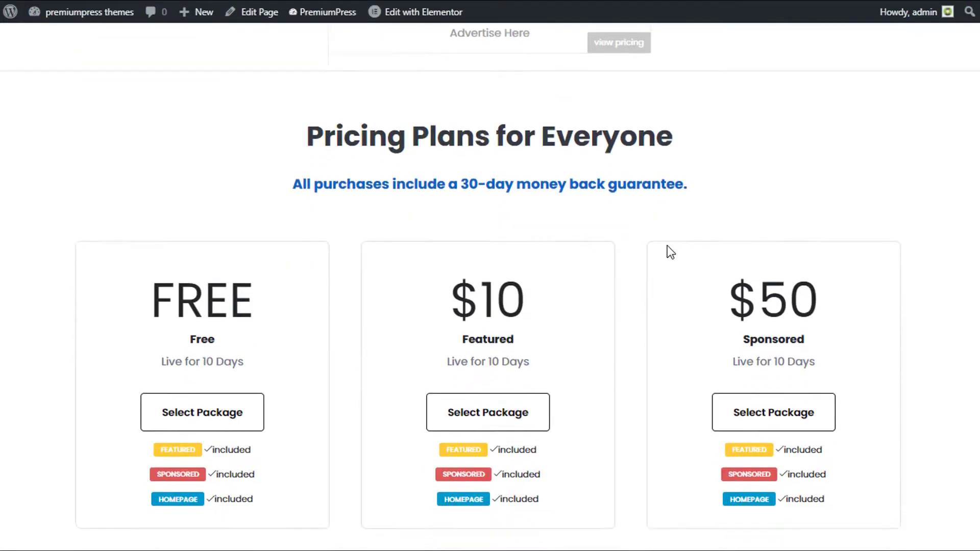
scroll(668, 252, "down", 3)
scroll(682, 392, "up", 2)
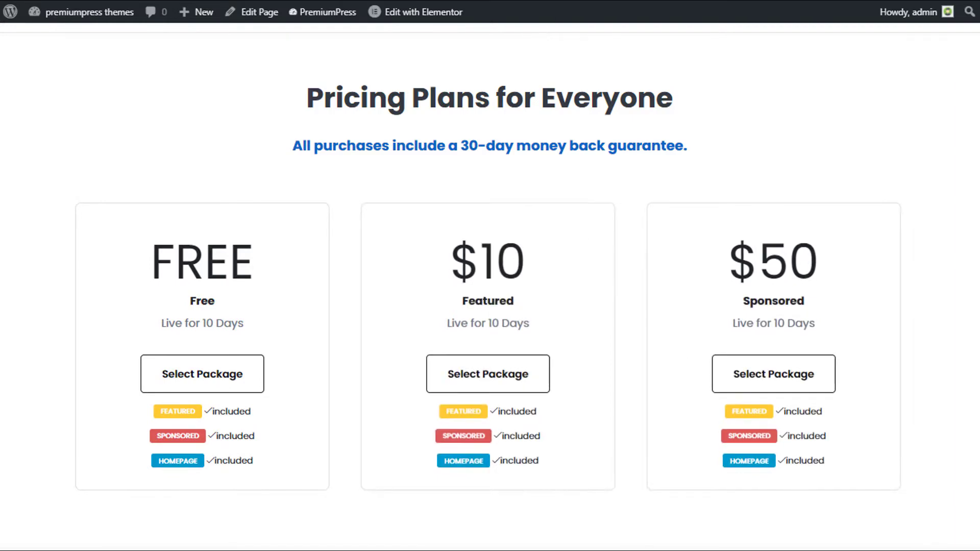
key("ctrl+w")
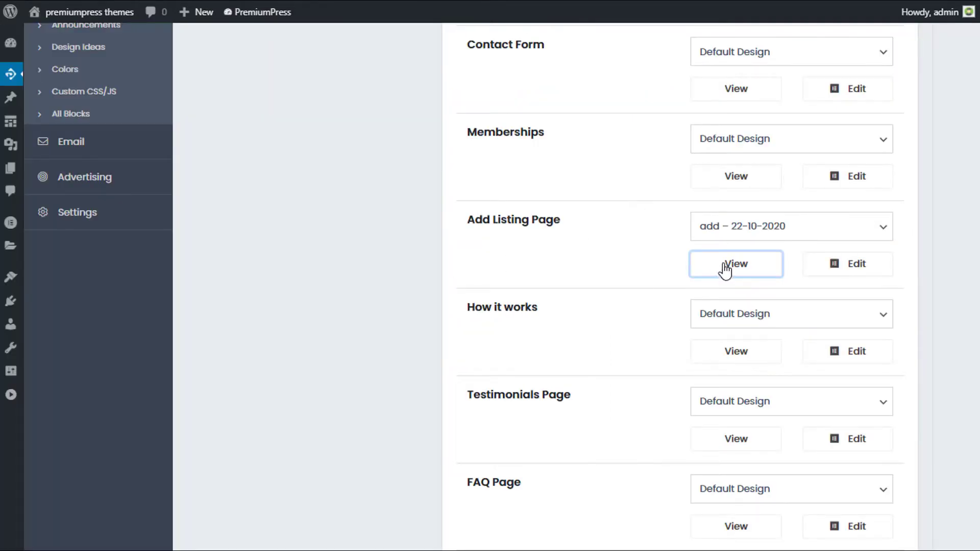
left_click(941, 283)
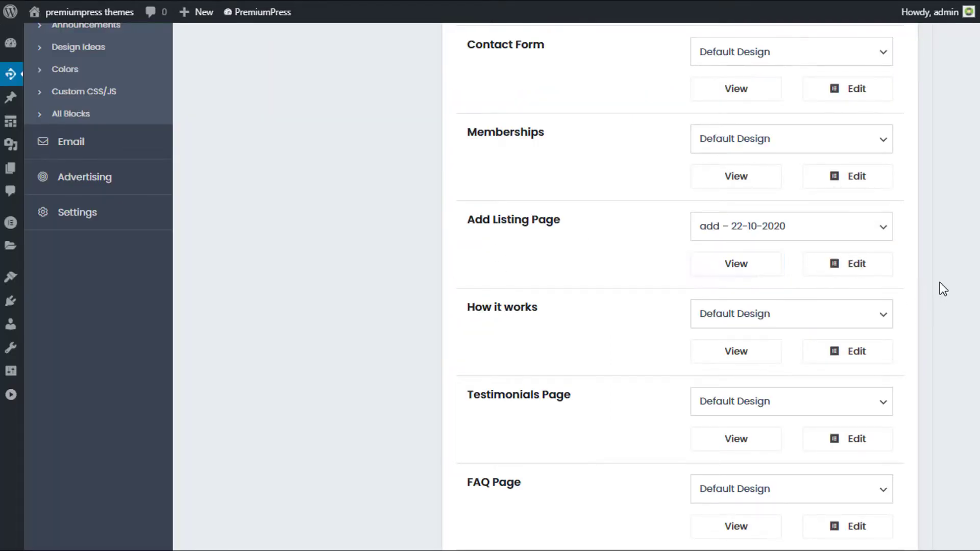
- Edit the Add Listing Page in Elementor and select its pricing widget (Style 1, Listing Packages)
left_click(838, 262)
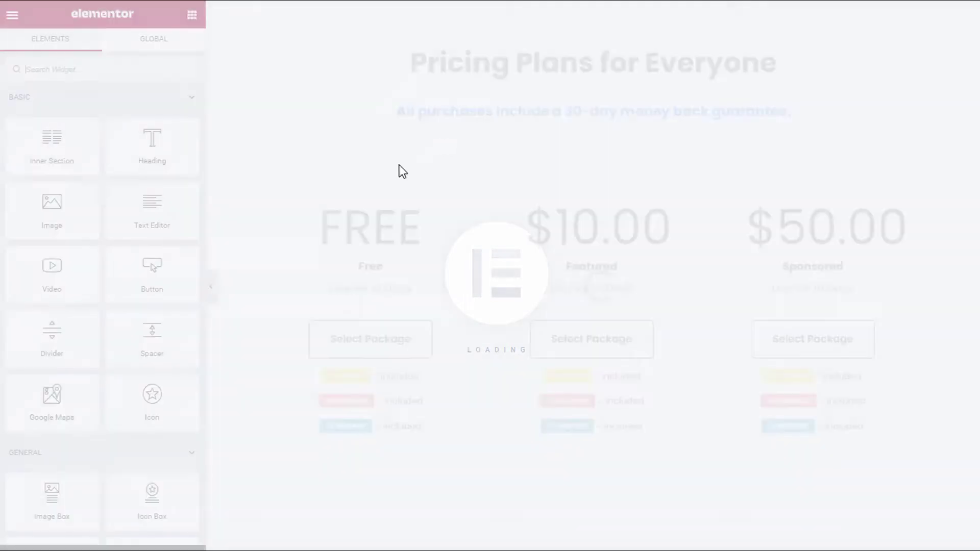
scroll(630, 212, "down", 3)
scroll(571, 280, "up", 3)
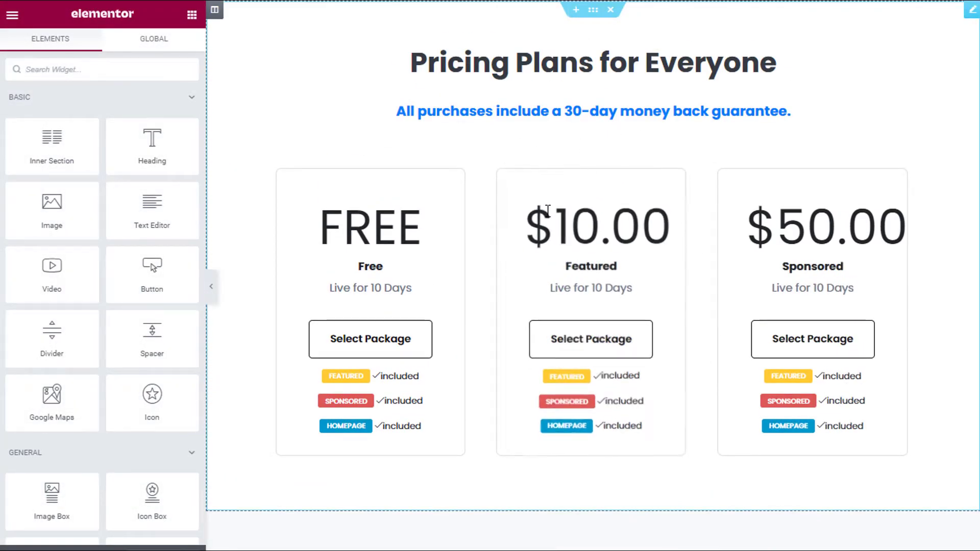
left_click(517, 225)
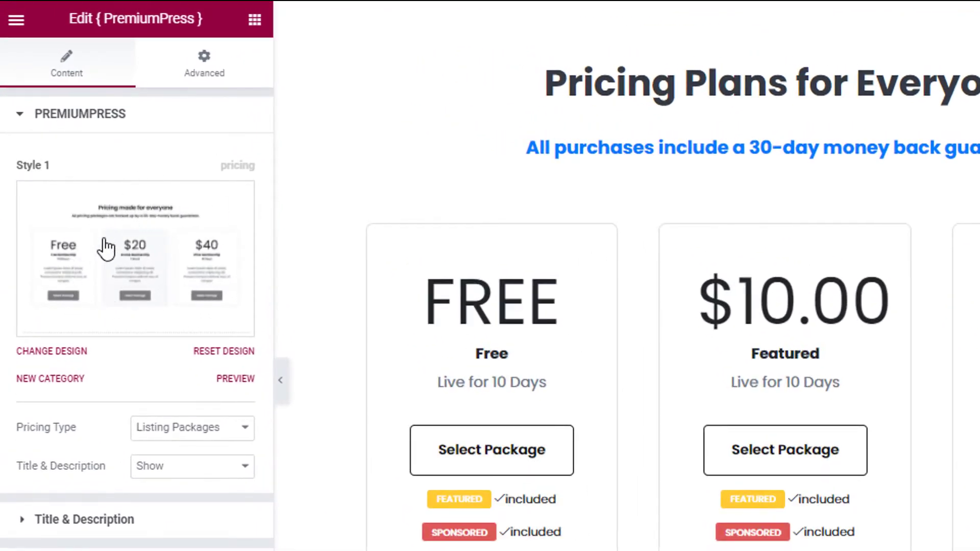
- Switch the pricing widget to Style 5 and preview its coloured FREE, FEATURED and SPONSORED cards
left_click(68, 352)
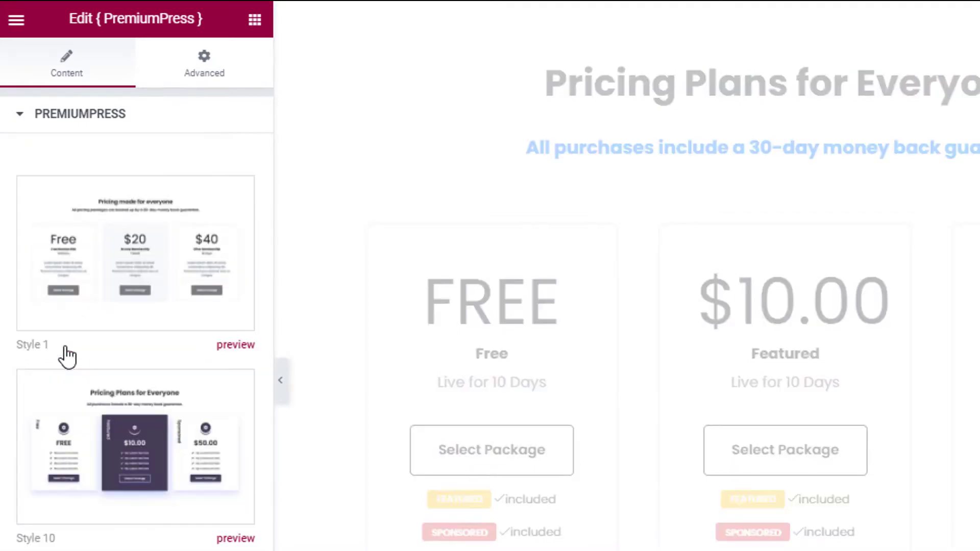
scroll(118, 335, "down", 10)
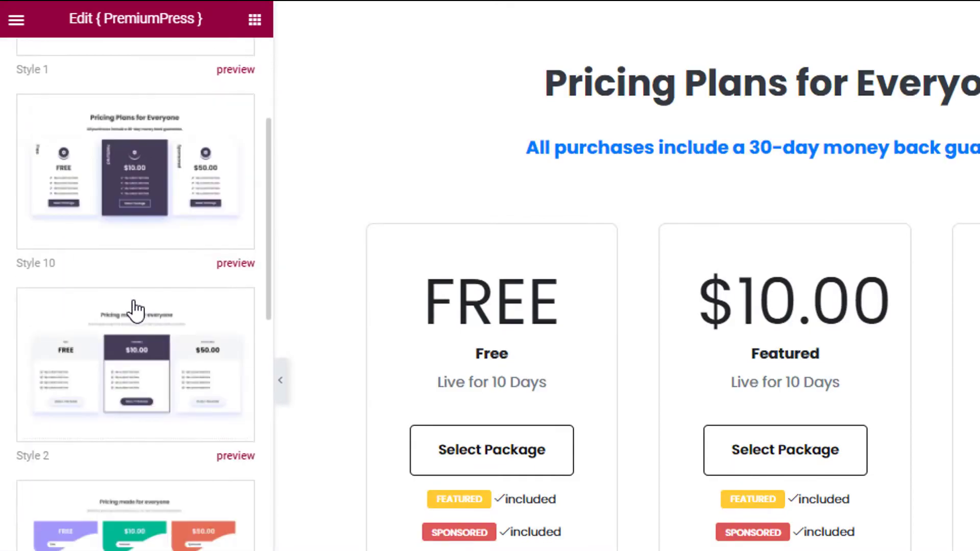
scroll(121, 332, "down", 4)
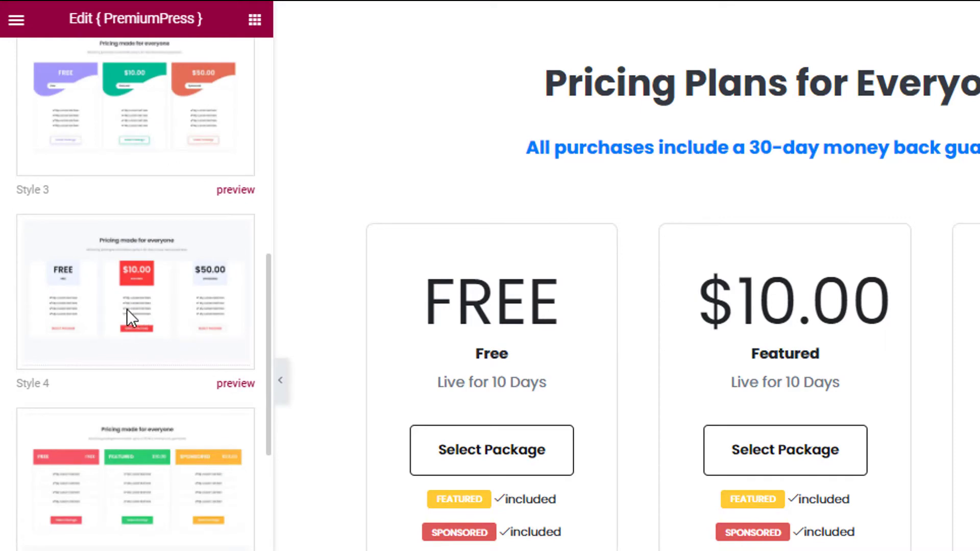
scroll(163, 312, "down", 2)
scroll(140, 394, "up", 4)
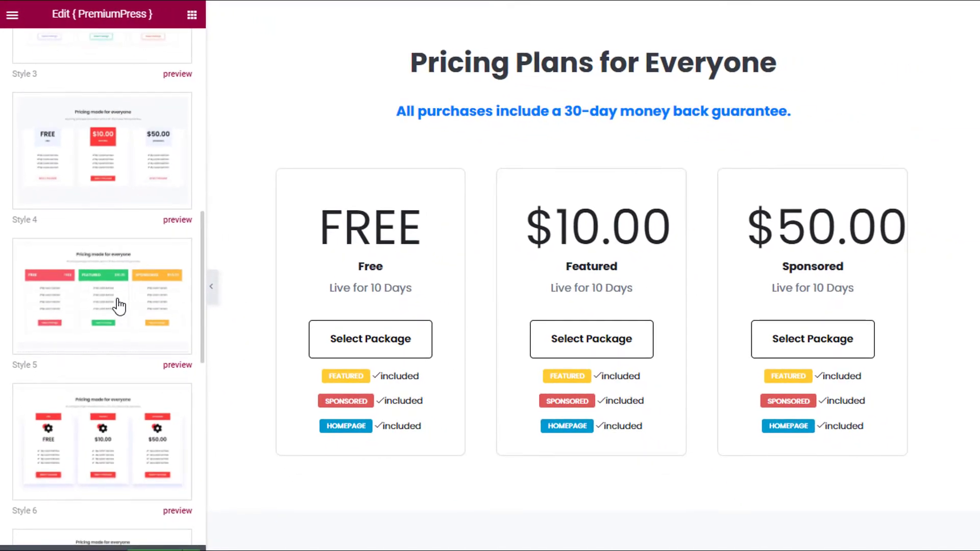
left_click(118, 302)
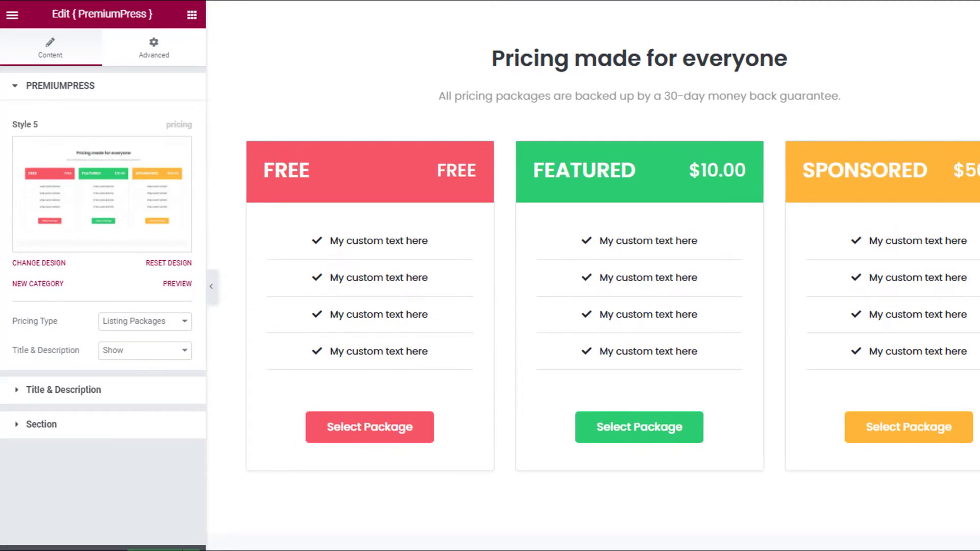
left_click(210, 286)
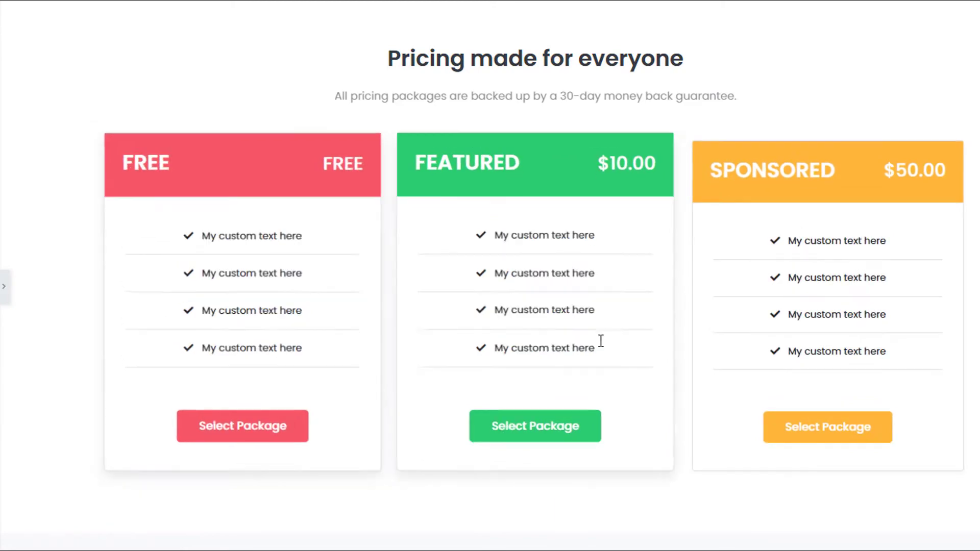
left_click(4, 287)
double_click(42, 262)
- Change the pricing widget to Style 10 blue cards, preview it, and update the page
left_click(44, 267)
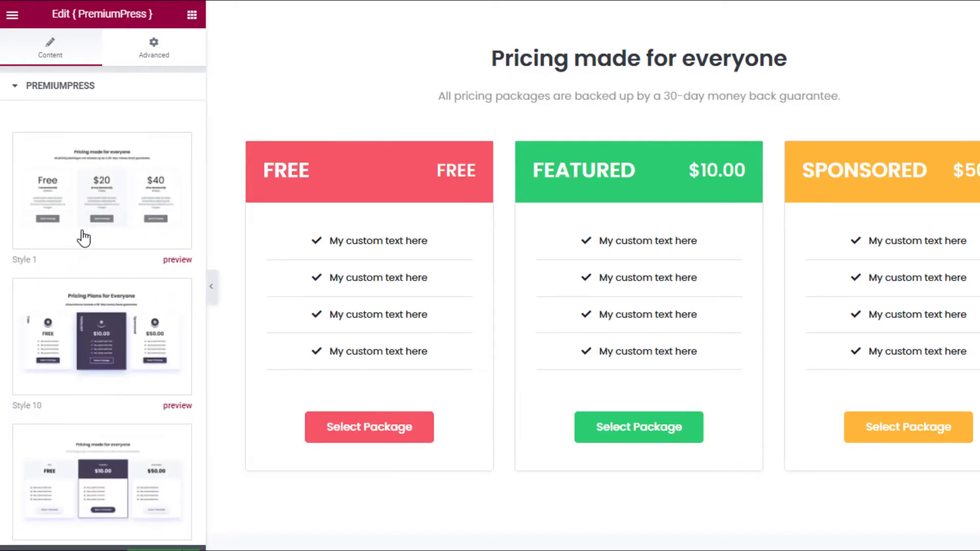
scroll(84, 227, "down", 1)
left_click(88, 250)
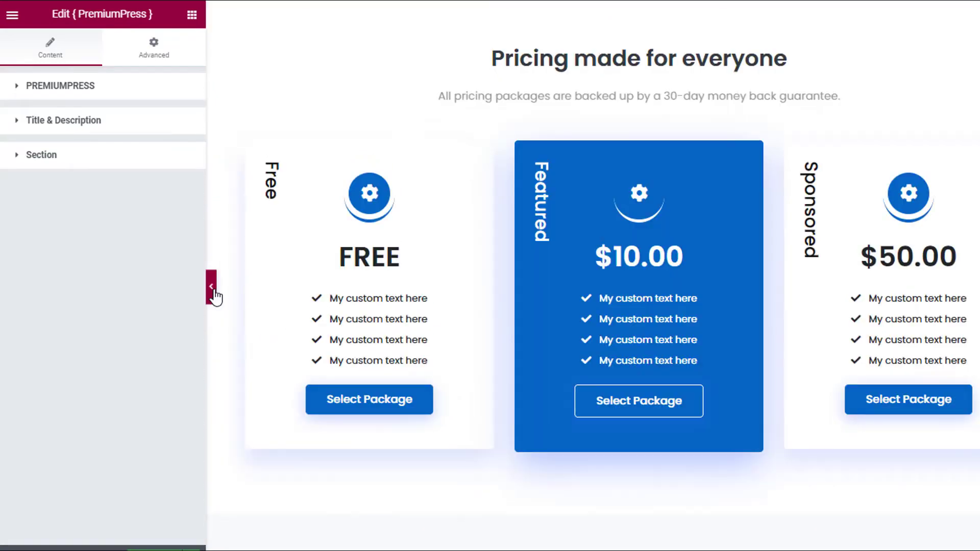
left_click(215, 295)
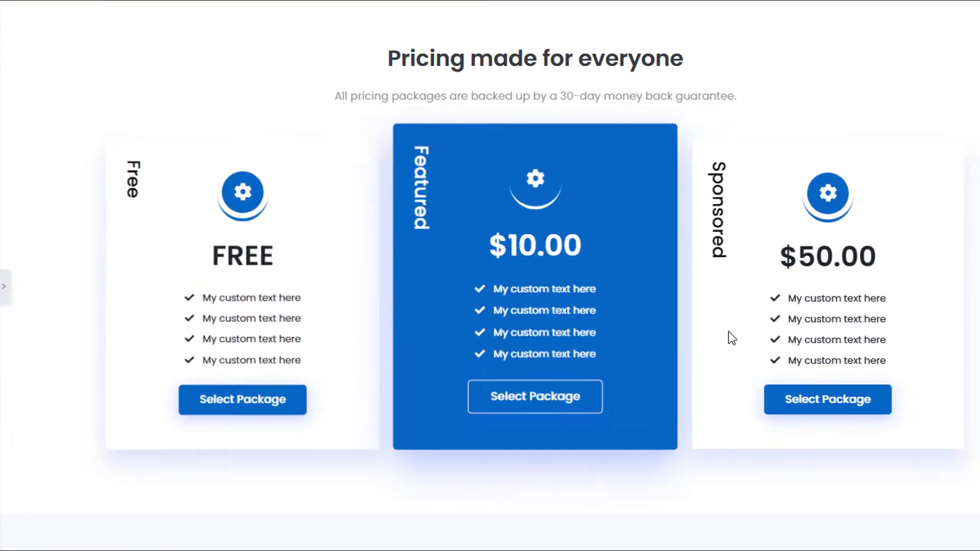
left_click(5, 286)
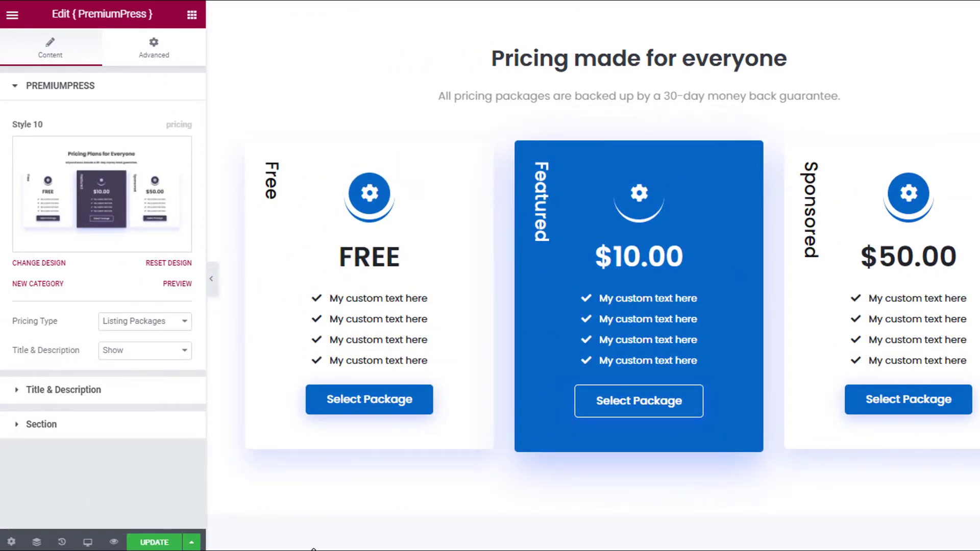
left_click(148, 544)
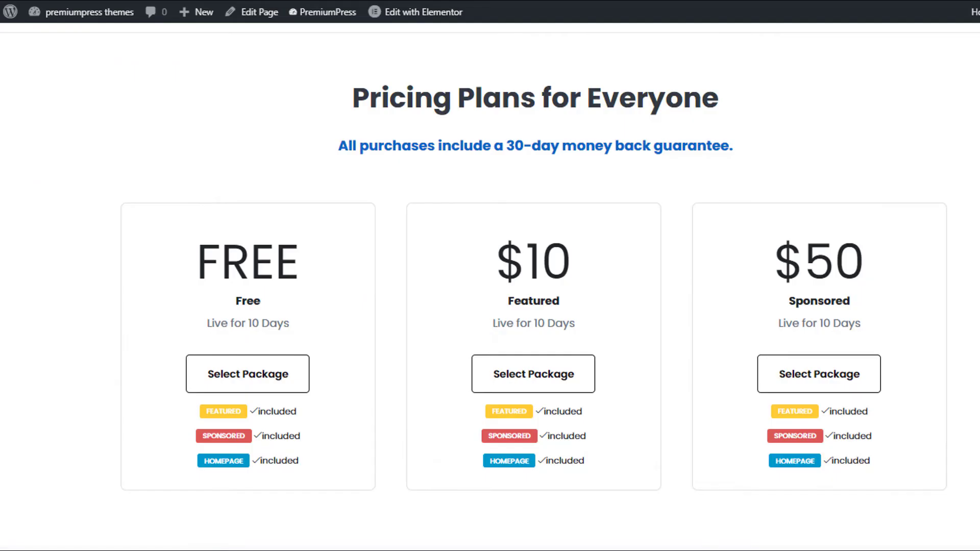
- Reload the live page and scroll through the three new Style 10 pricing cards
key("F5")
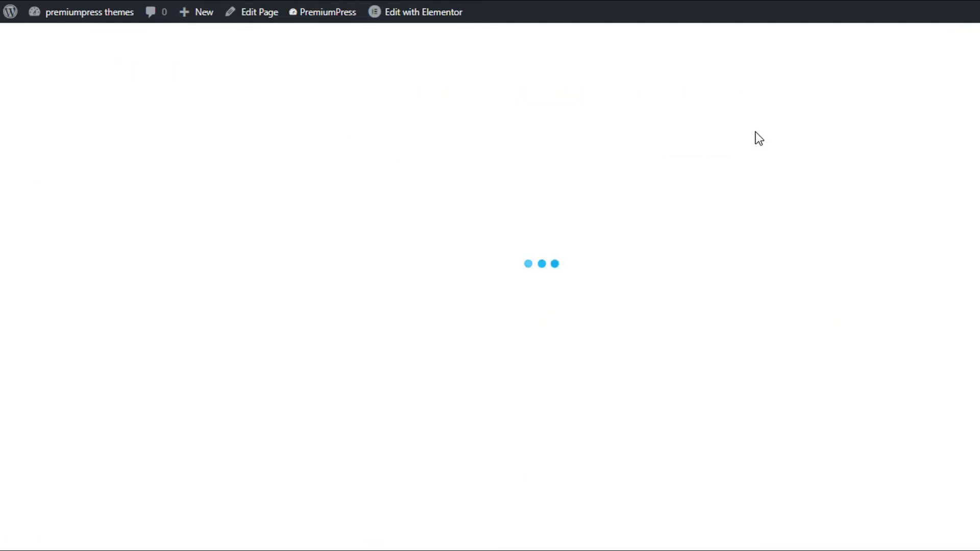
scroll(948, 188, "down", 3)
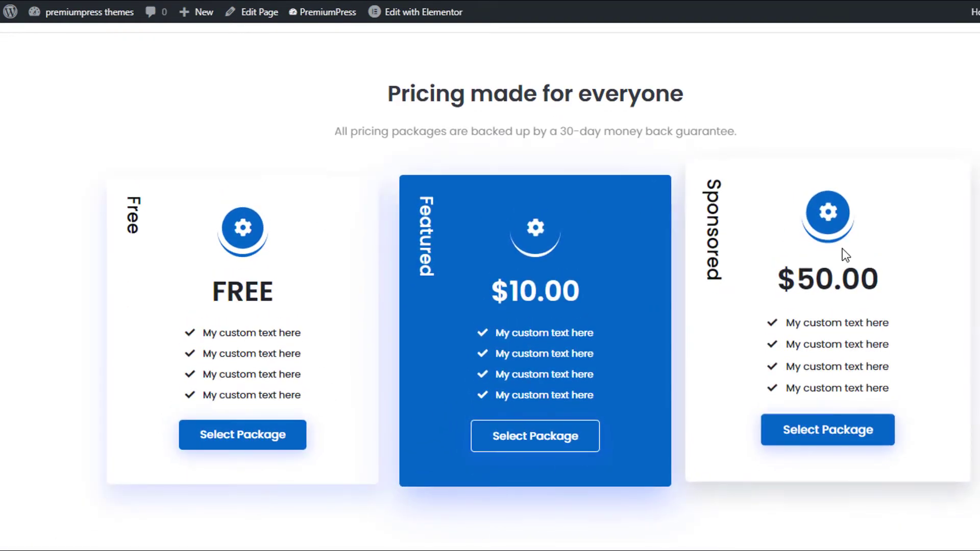
scroll(531, 260, "down", 1)
scroll(519, 273, "up", 1)
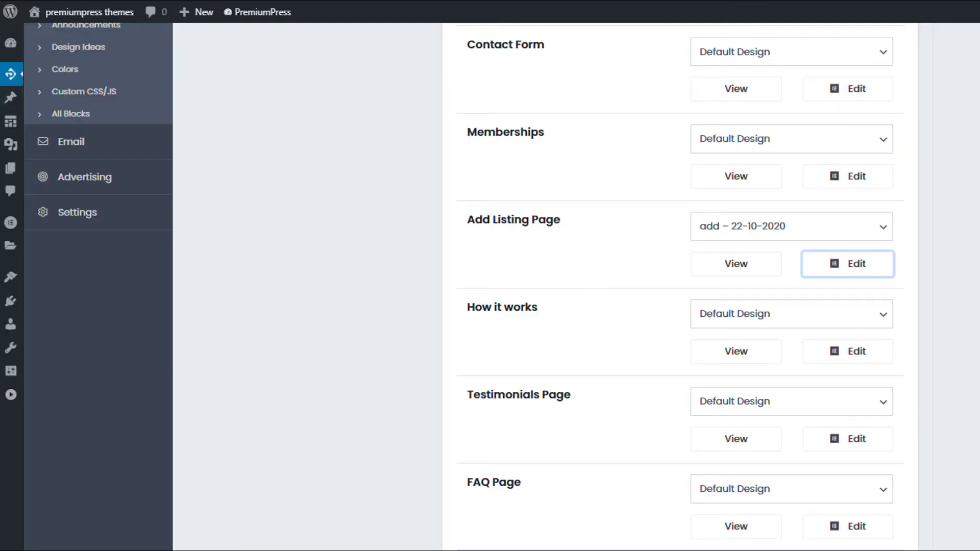
scroll(316, 208, "up", 6)
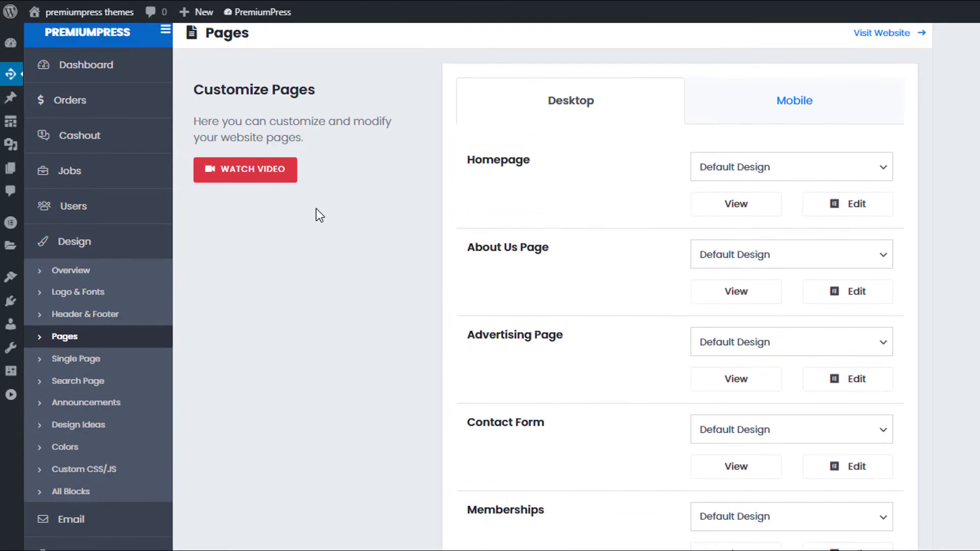
- Open PremiumPress Settings > Listing Settings, showing packages enabled and unlimited listings per member
left_click(11, 45)
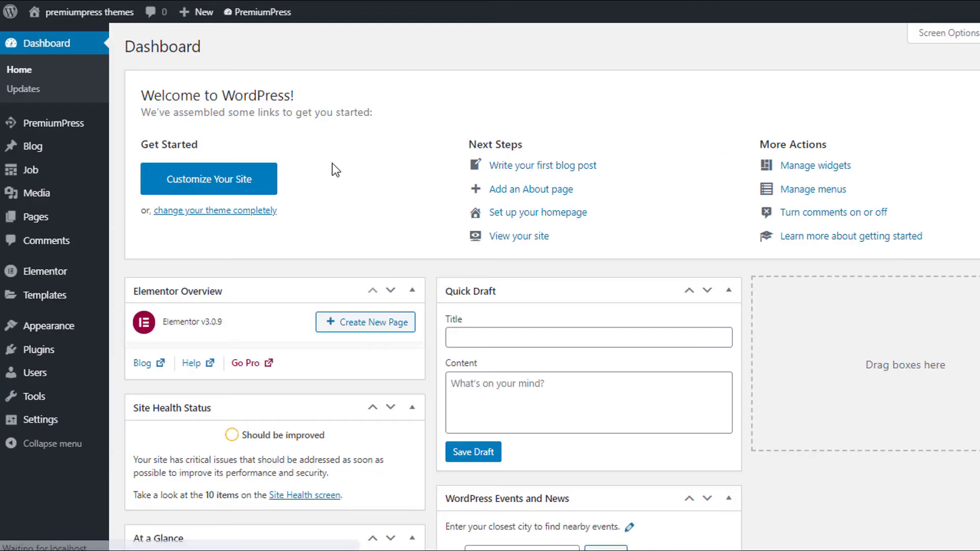
left_click(88, 130)
left_click(63, 353)
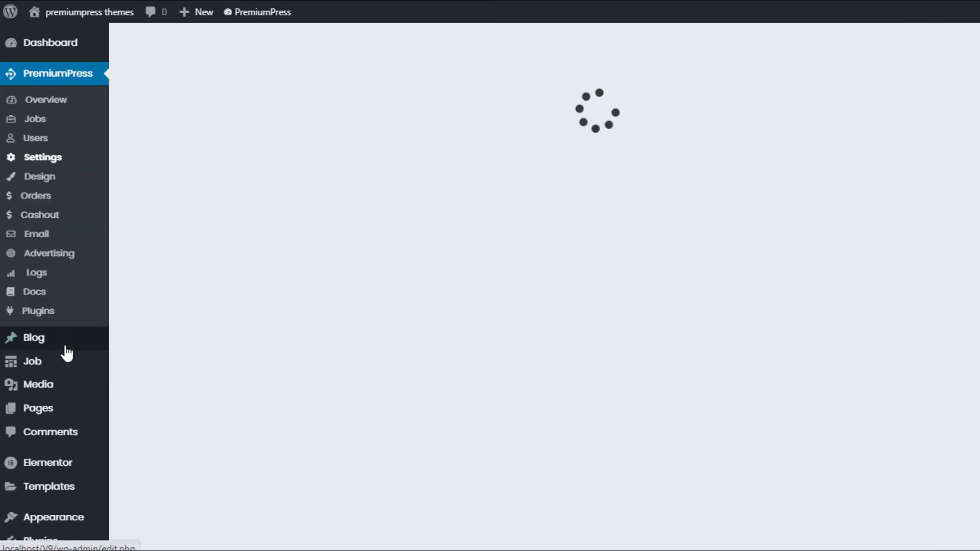
scroll(419, 285, "down", 13)
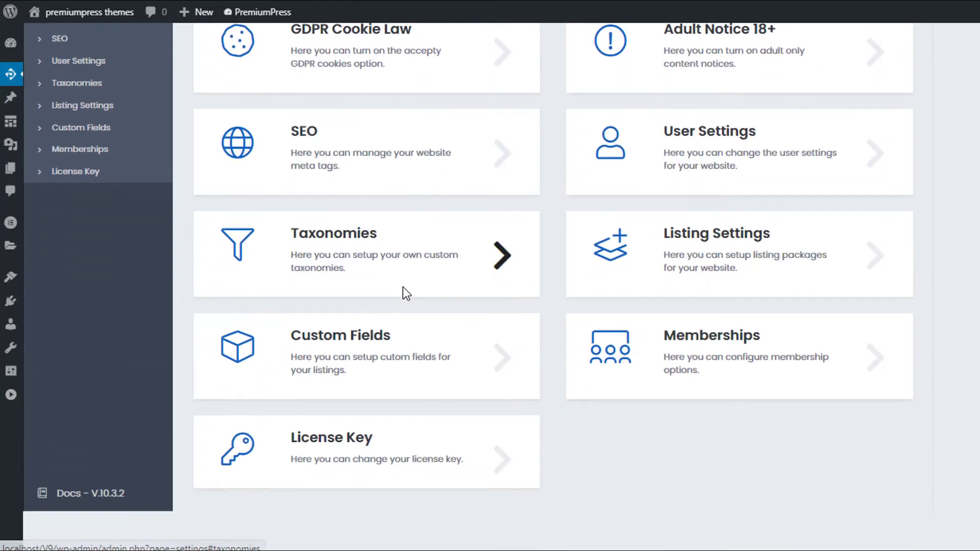
left_click(686, 259)
scroll(664, 261, "up", 1)
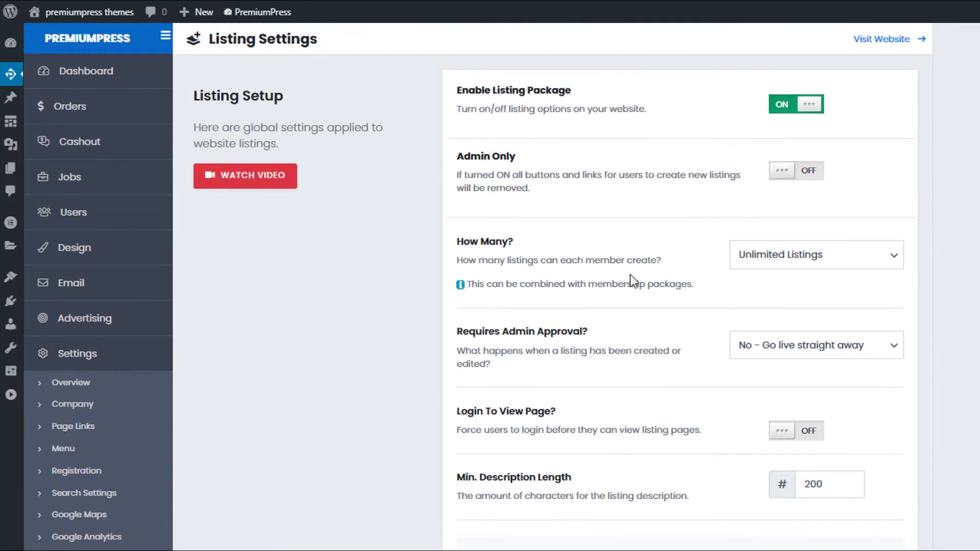
- Scroll down to the Listing Packages list and expand package 1, Free
scroll(638, 281, "down", 20)
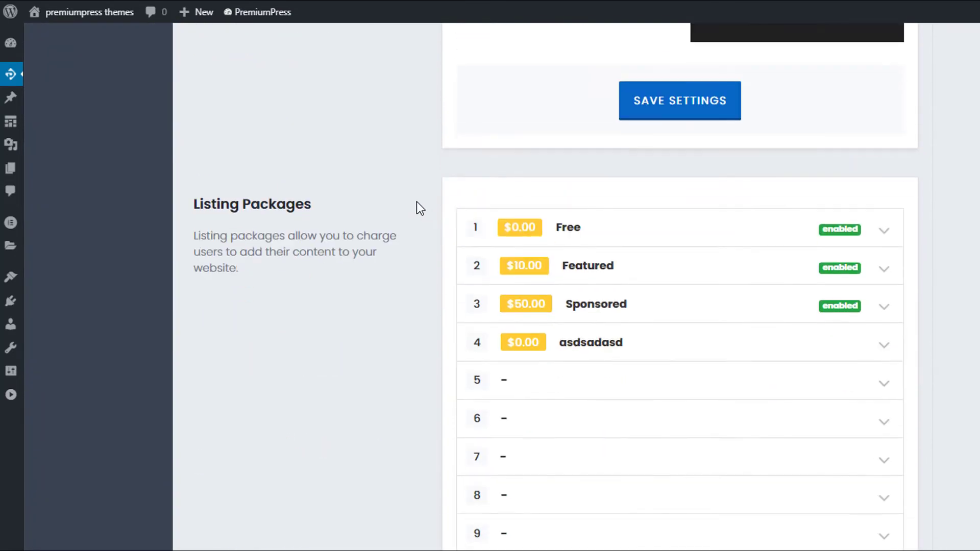
scroll(417, 205, "down", 1)
scroll(572, 206, "down", 1)
scroll(557, 235, "up", 1)
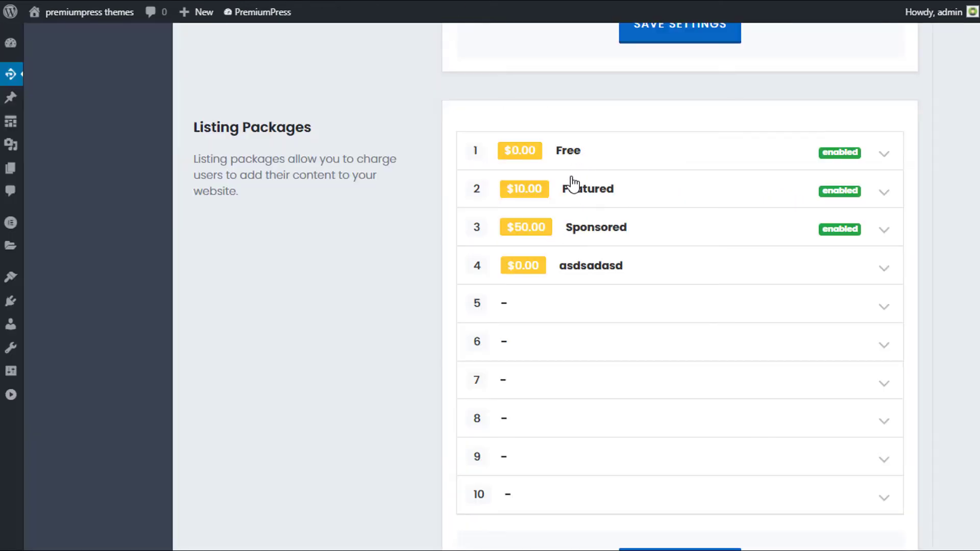
left_click(567, 160)
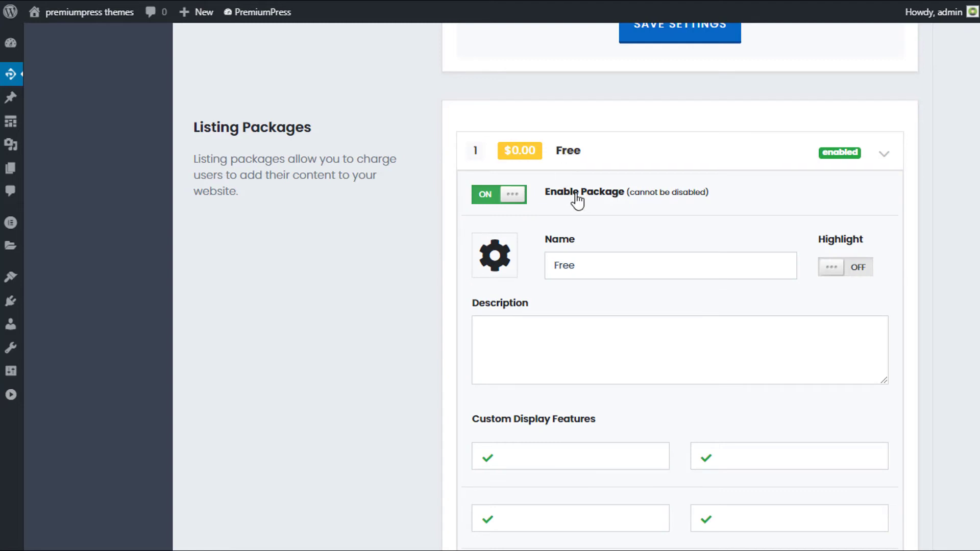
- Review the Free package's fields and switch its Recurring Payment to ON
scroll(554, 245, "down", 1)
scroll(510, 256, "up", 1)
left_click(613, 265)
scroll(605, 291, "down", 1)
scroll(567, 270, "down", 1)
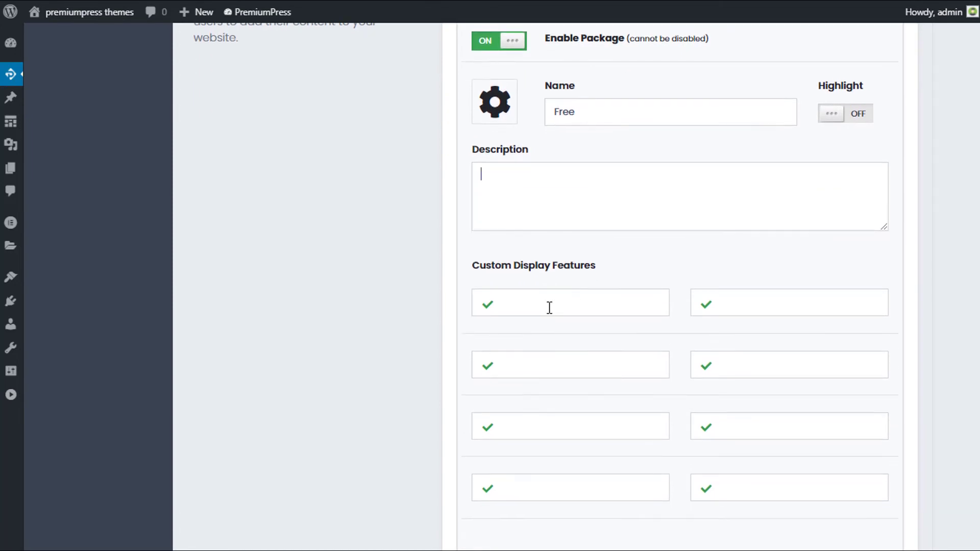
scroll(742, 311, "down", 2)
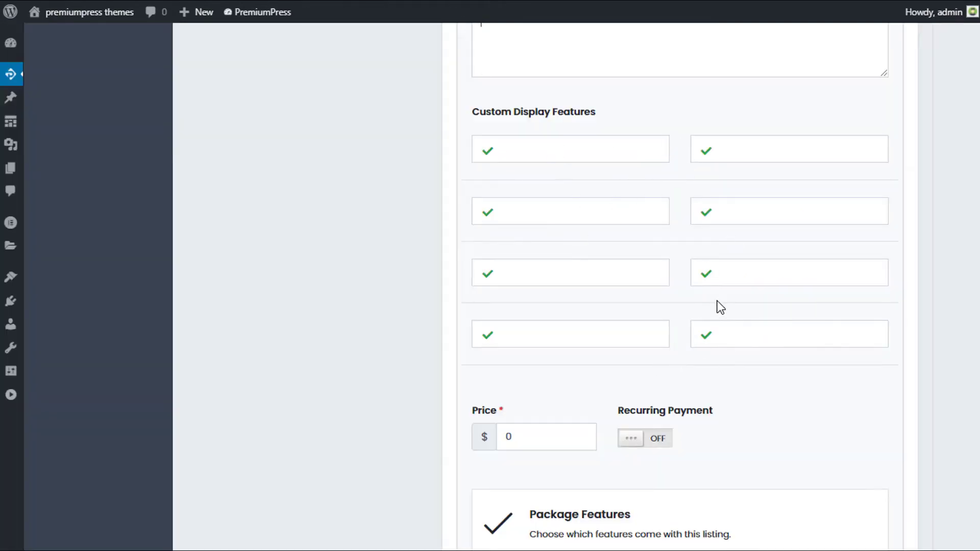
scroll(718, 306, "down", 5)
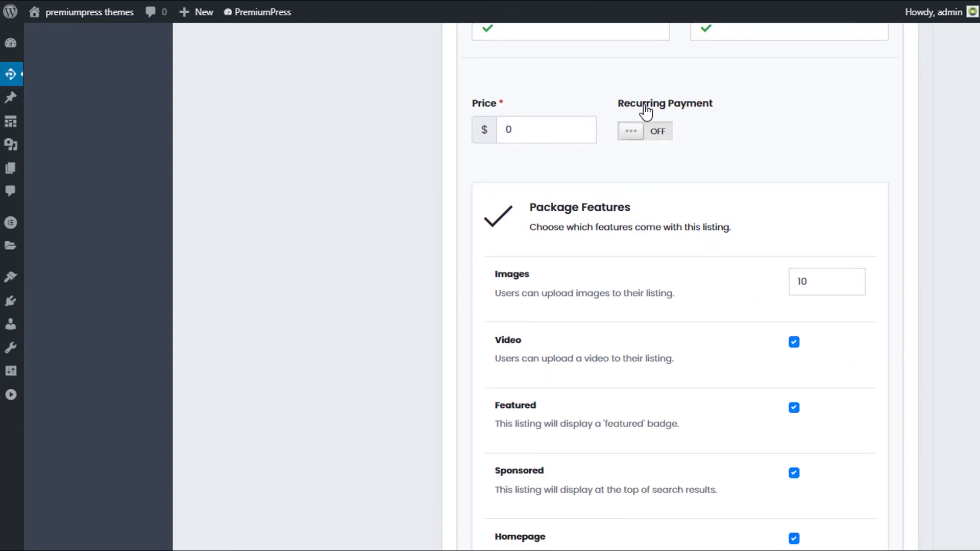
scroll(730, 163, "up", 1)
left_click(661, 209)
left_click(650, 210)
left_click(654, 212)
- Scroll through the remaining Free package settings, then collapse it back into the package list
scroll(670, 255, "down", 3)
scroll(659, 263, "down", 1)
scroll(715, 306, "up", 1)
scroll(774, 403, "down", 1)
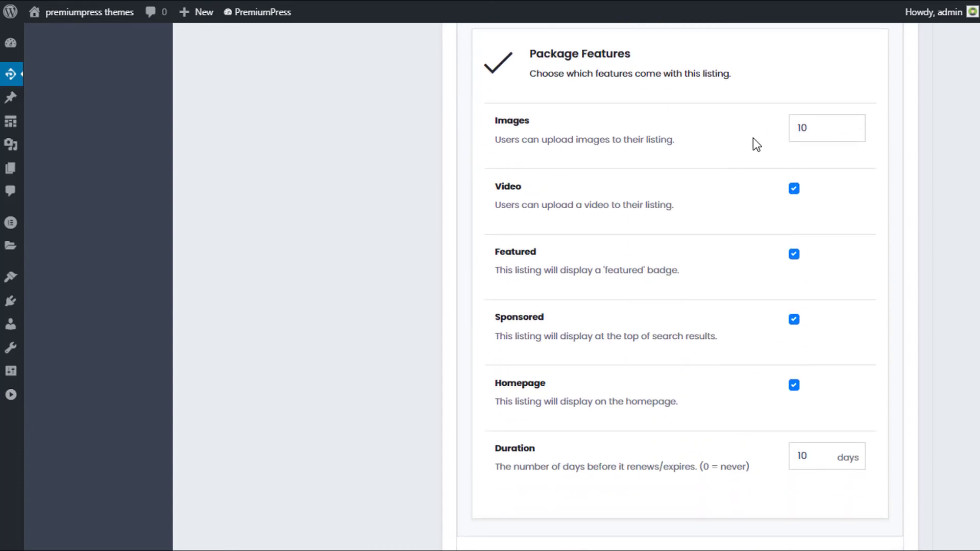
scroll(720, 209, "up", 1)
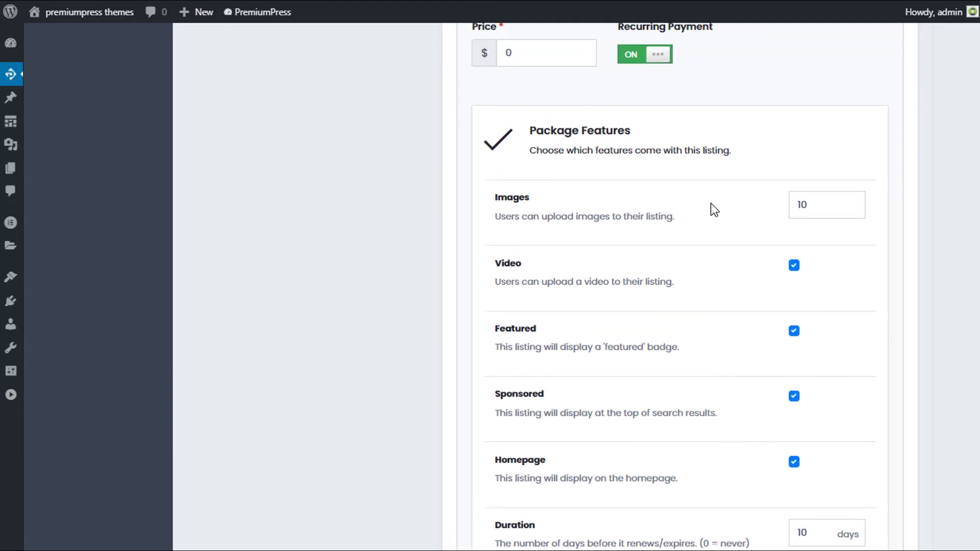
scroll(740, 215, "down", 3)
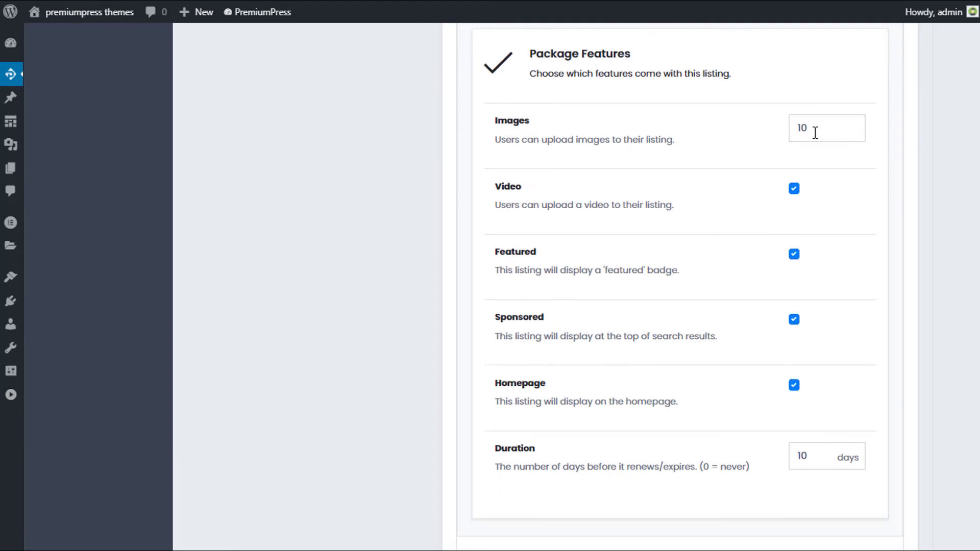
left_click_drag(811, 128, 787, 128)
scroll(792, 326, "down", 3)
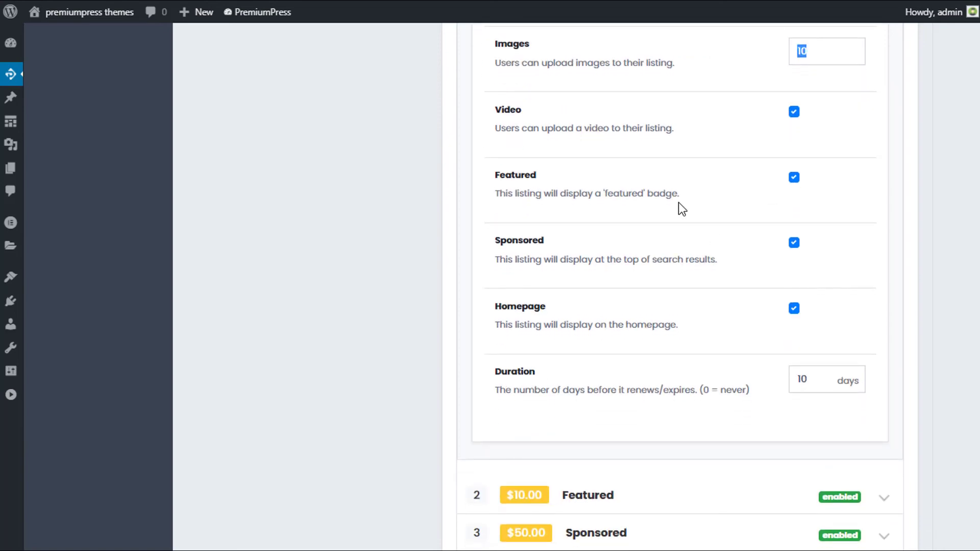
scroll(771, 305, "down", 1)
scroll(809, 339, "up", 15)
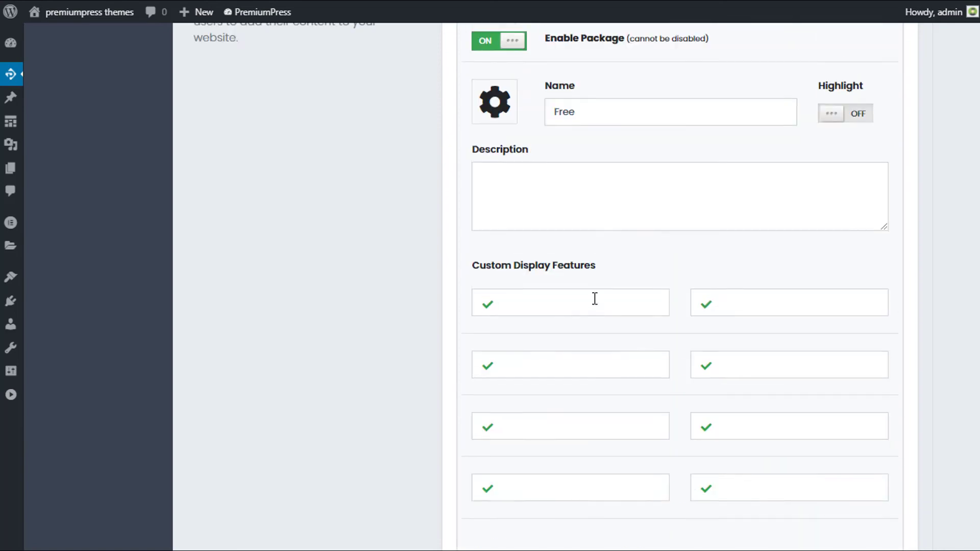
left_click(559, 234)
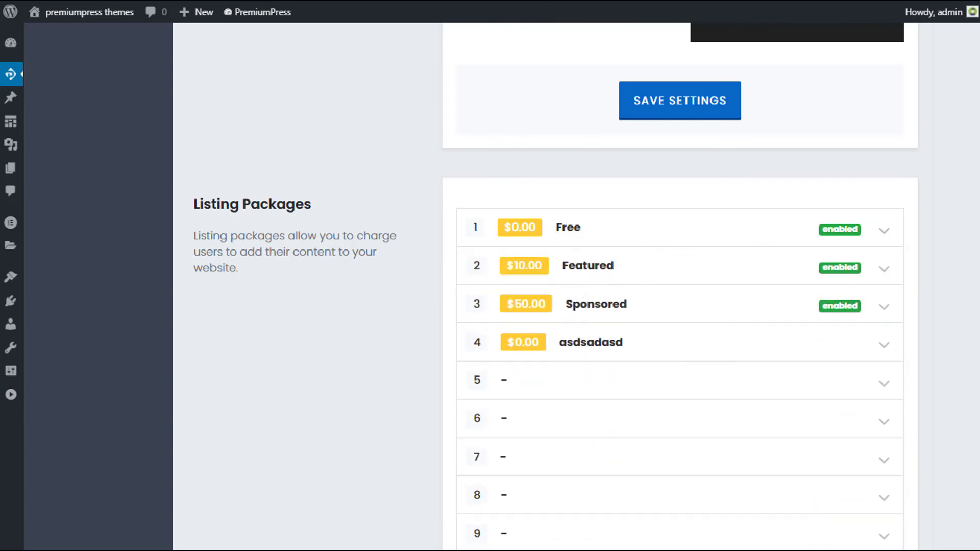
- Return to the front-end pricing page
left_click(547, 2)
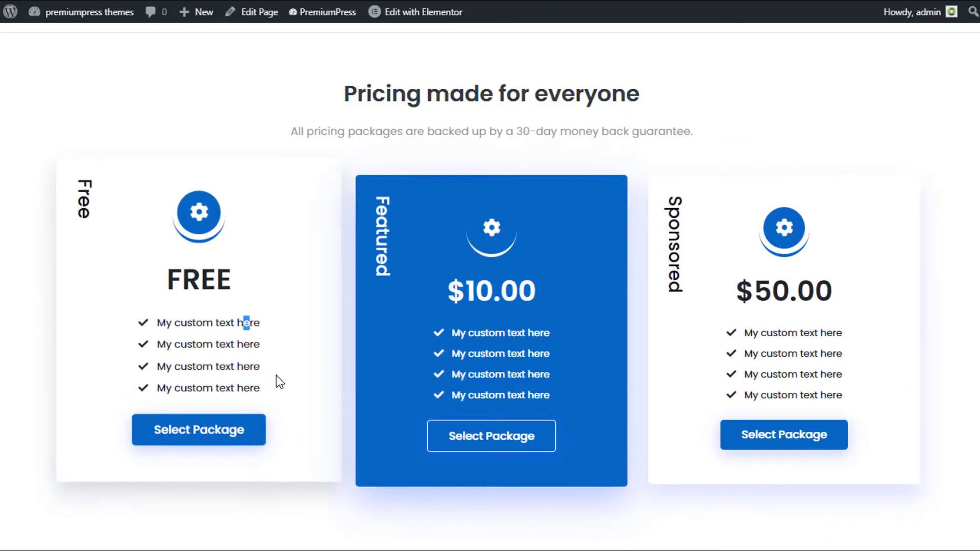